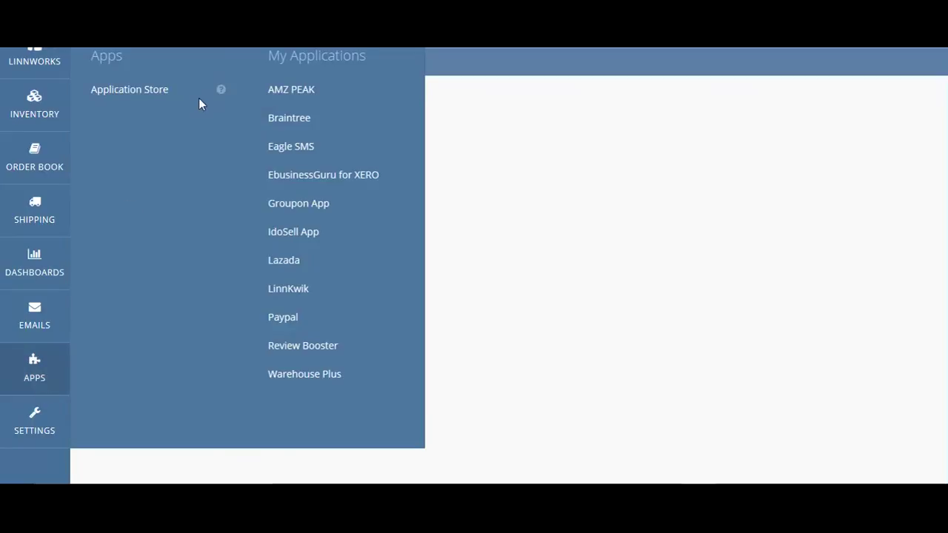
Search the Linnworks Application Store for 'mailchimp'
{"action": "left_click", "coordinate": [157, 90]}
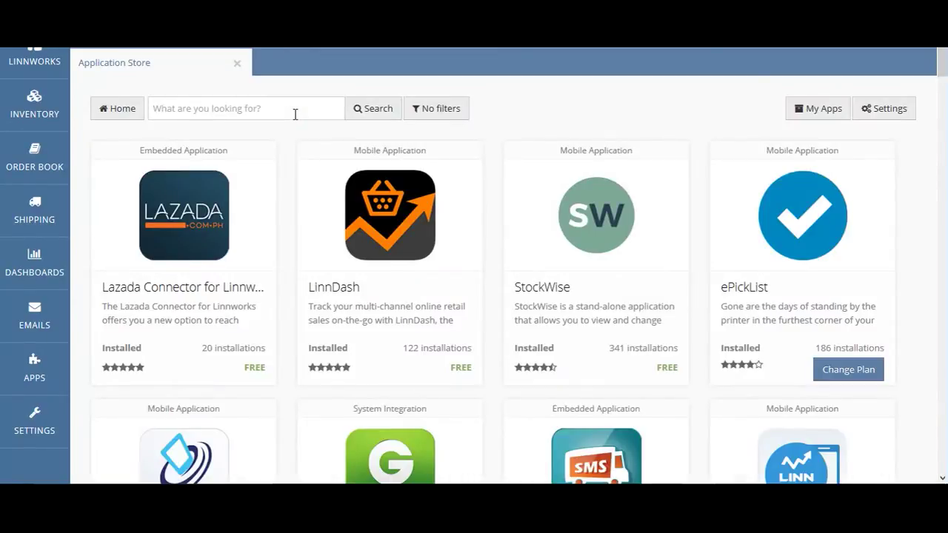
{"action": "left_click", "coordinate": [295, 114]}
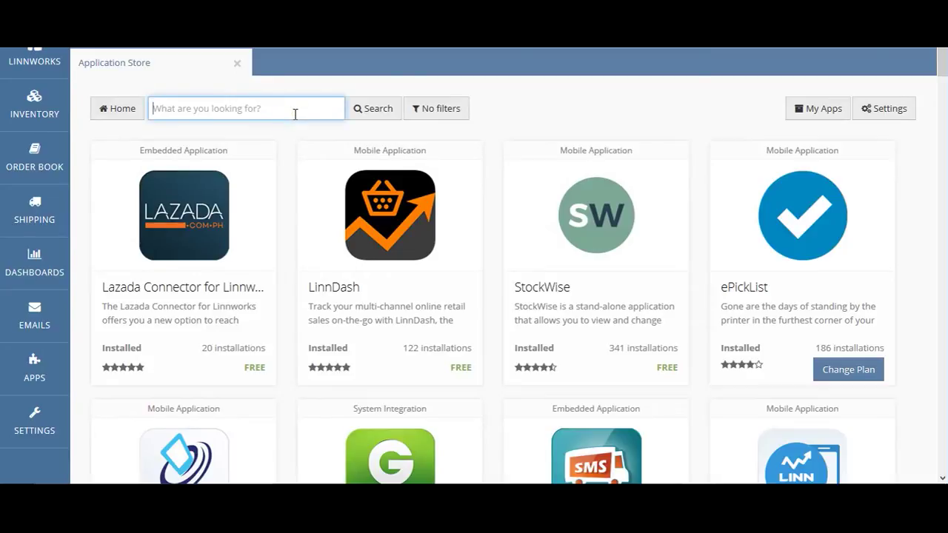
{"action": "type", "text": "mailc"}
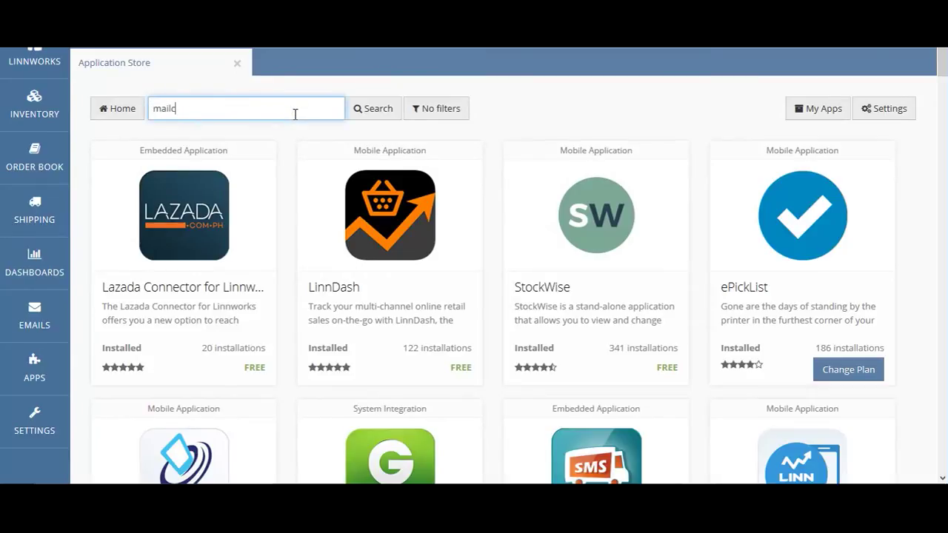
{"action": "type", "text": "himp"}
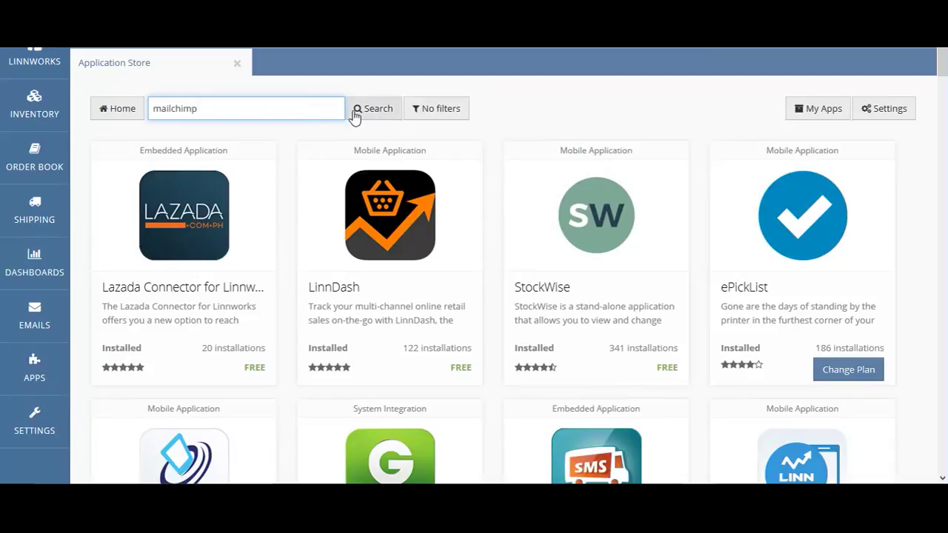
{"action": "left_click", "coordinate": [355, 116]}
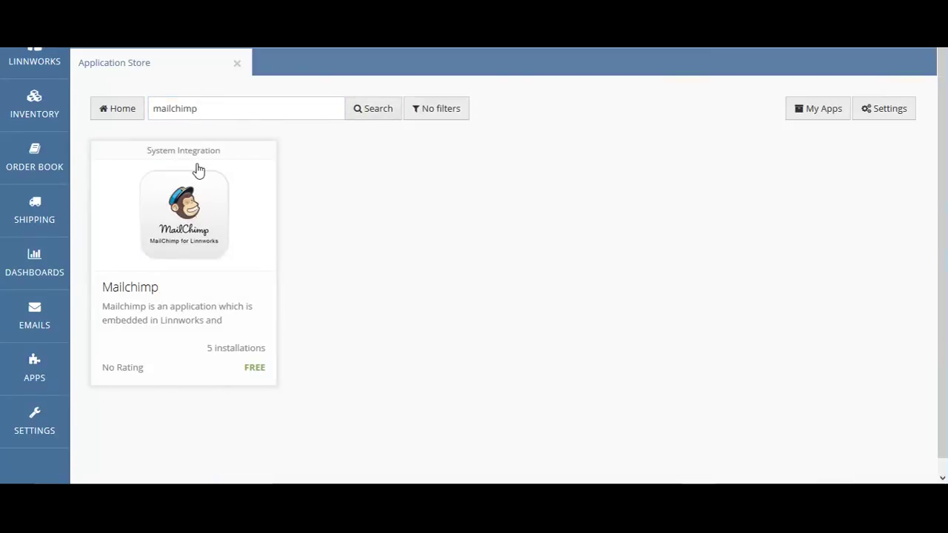
Open the Mailchimp app details and install it, accepting the disclaimer and confirming the free subscription
{"action": "left_click", "coordinate": [194, 179]}
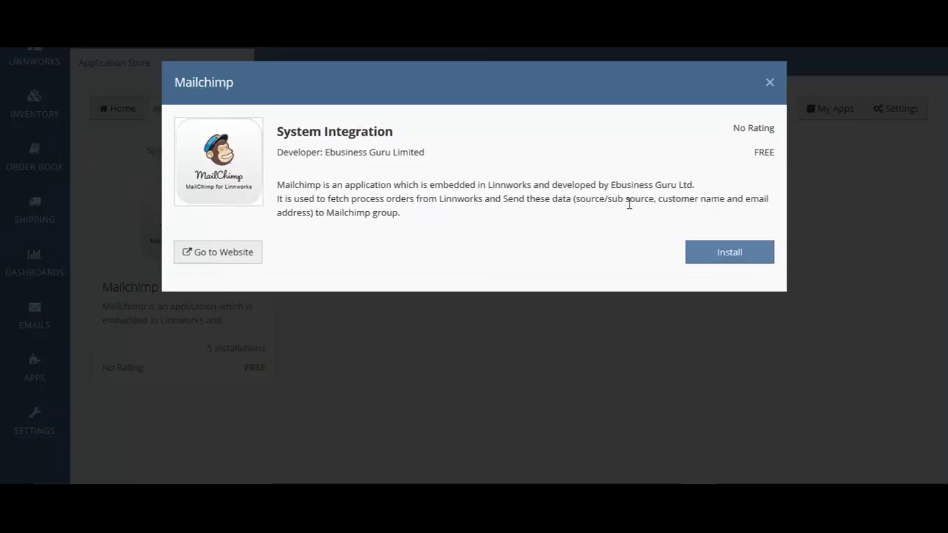
{"action": "left_click", "coordinate": [737, 253]}
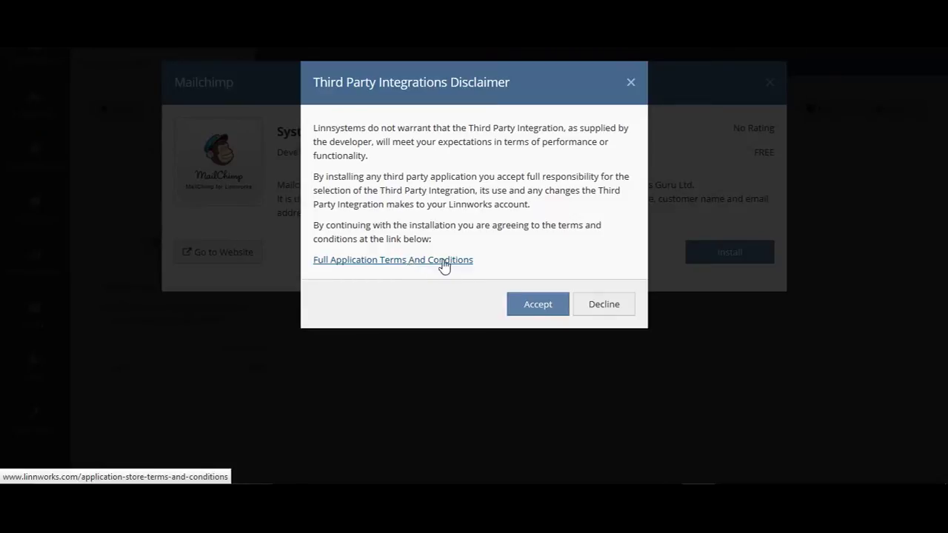
{"action": "left_click", "coordinate": [531, 305]}
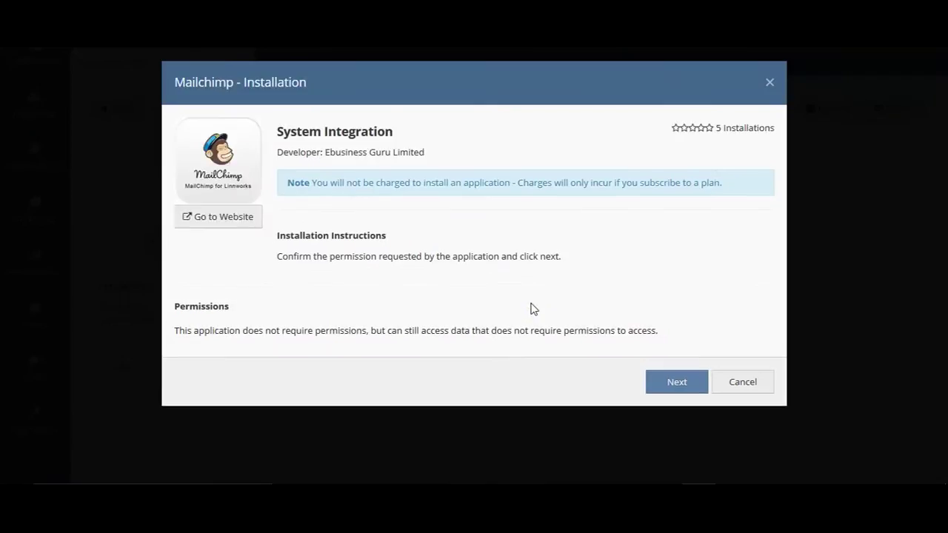
{"action": "left_click", "coordinate": [677, 388]}
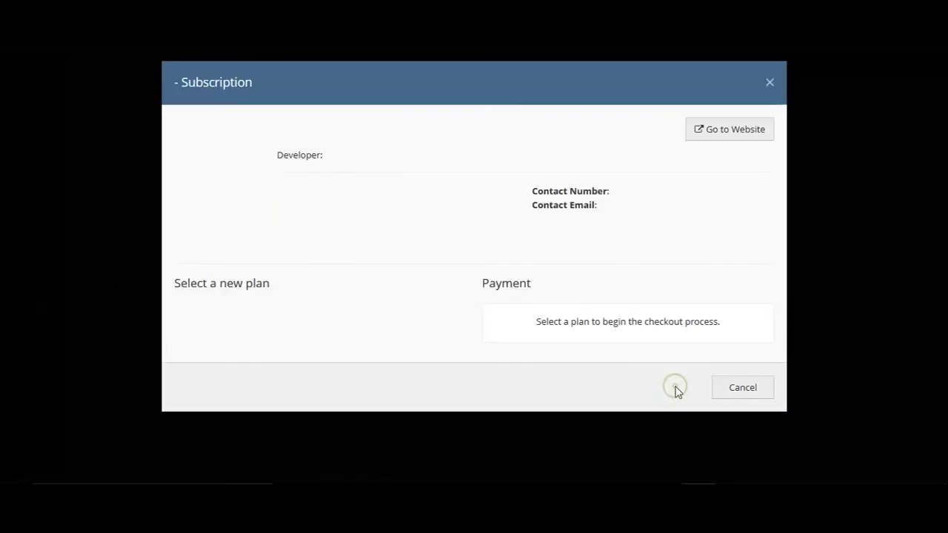
{"action": "left_click", "coordinate": [479, 339]}
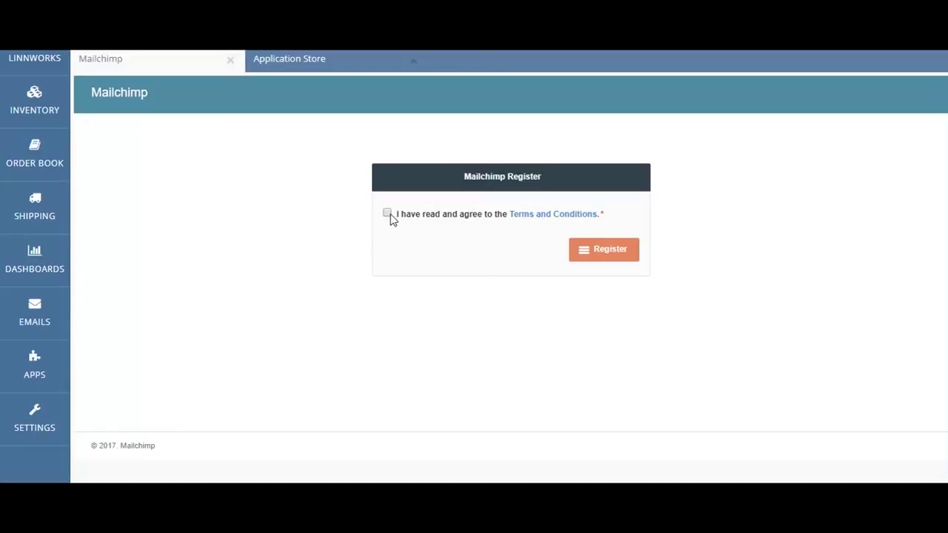
Accept the Mailchimp app's terms and conditions and register it
{"action": "left_click", "coordinate": [387, 214]}
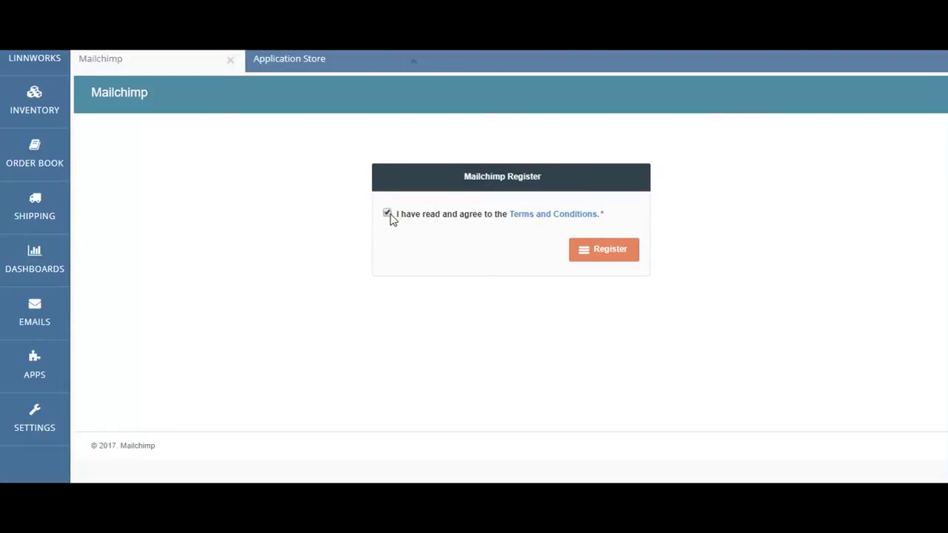
{"action": "left_click", "coordinate": [619, 255]}
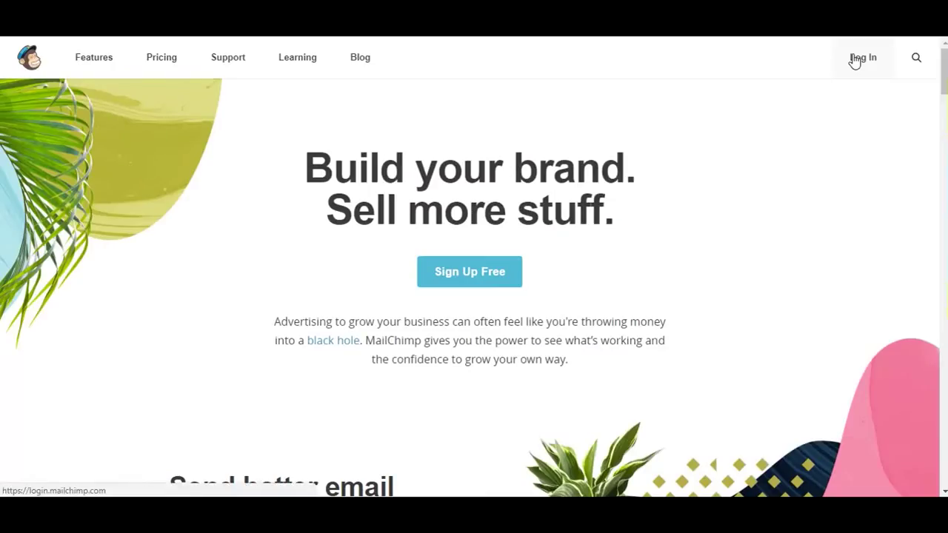
Log in to Mailchimp with the account username and password
{"action": "left_click", "coordinate": [854, 59]}
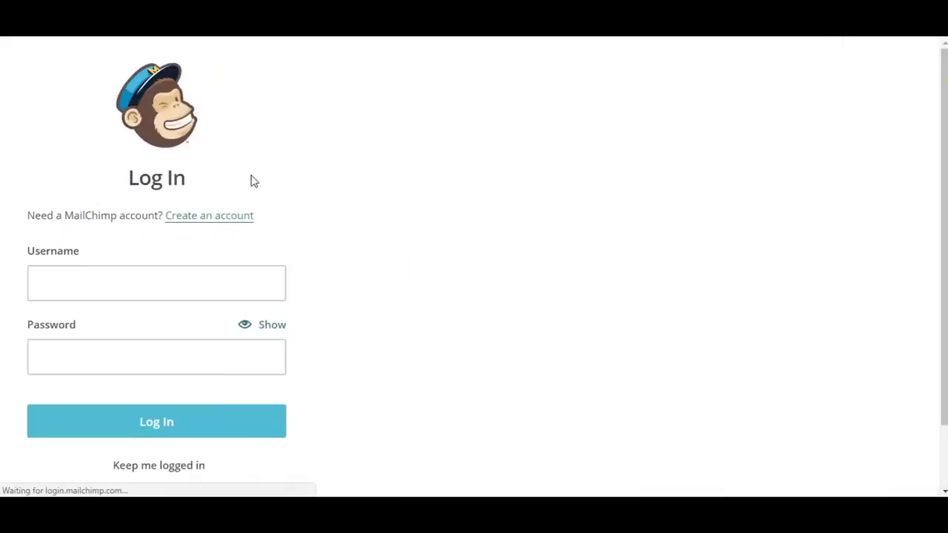
{"action": "left_click", "coordinate": [229, 277]}
{"action": "type", "text": "adr"}
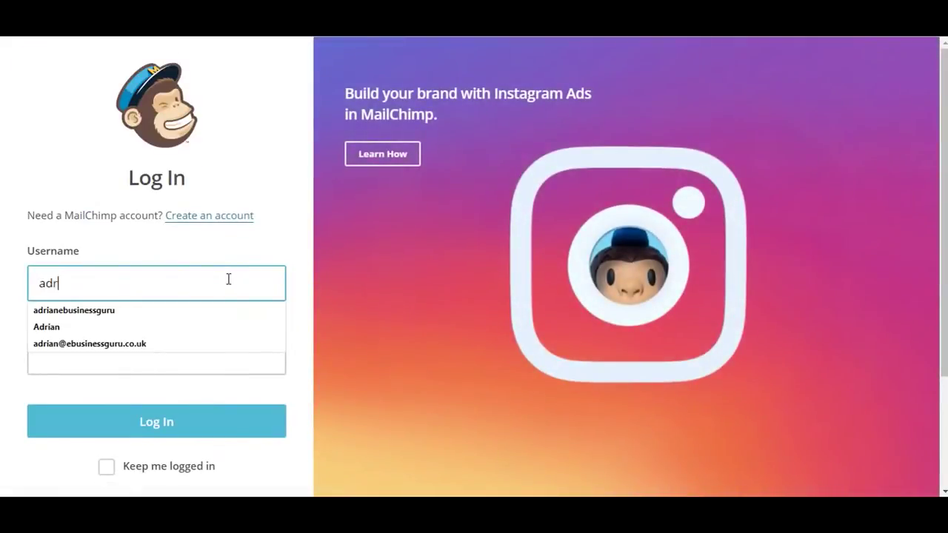
{"action": "type", "text": "ianebusiness"}
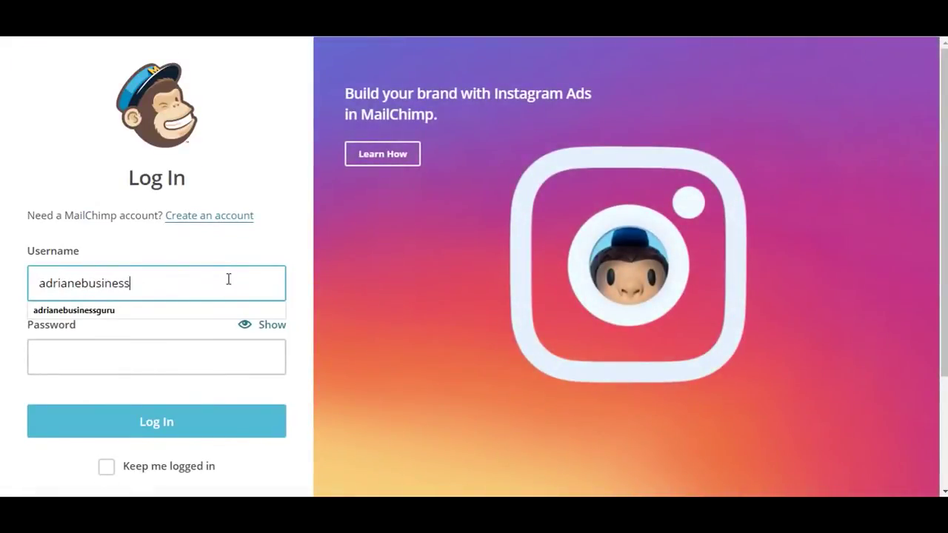
{"action": "type", "text": "guru"}
{"action": "key", "text": "Tab"}
{"action": "type", "text": "•••••••••••••"}
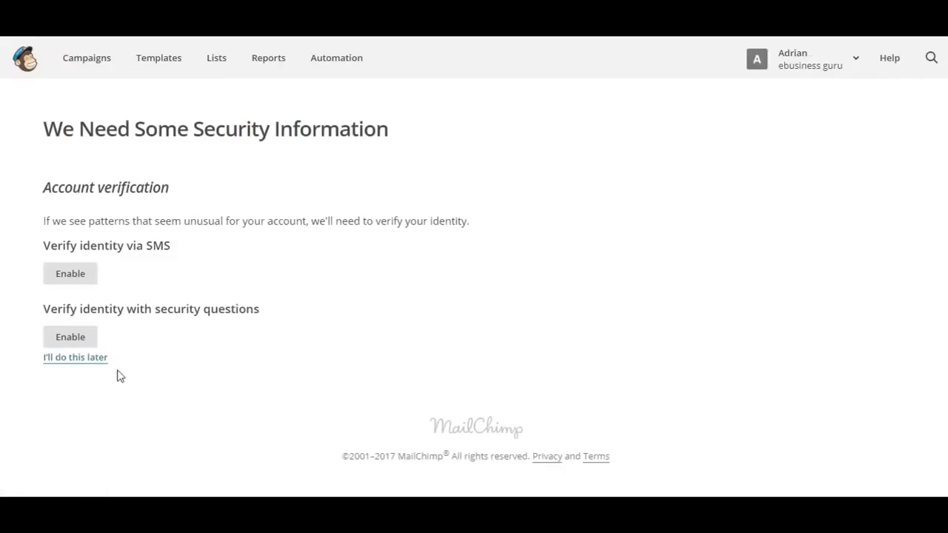
Skip the security setup and reach the API keys page through account settings
{"action": "left_click", "coordinate": [96, 359]}
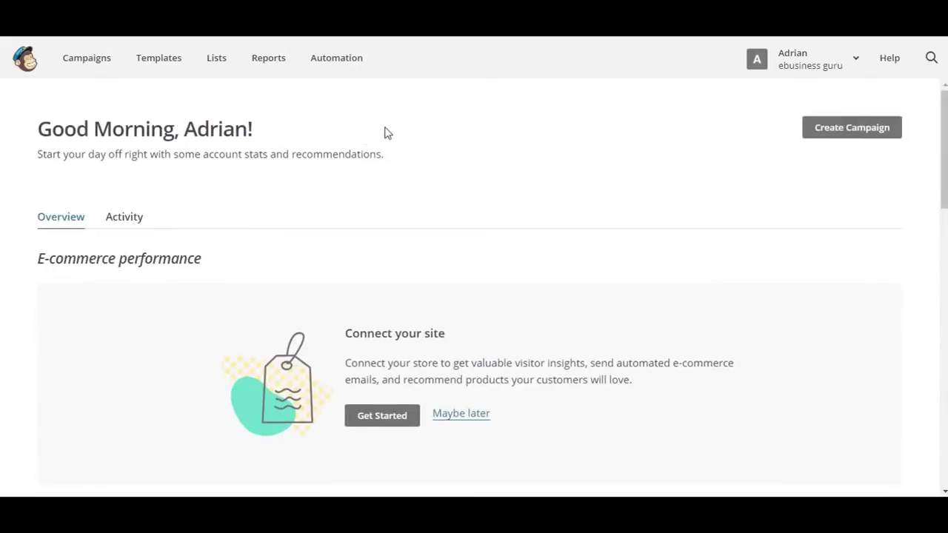
{"action": "left_click", "coordinate": [792, 66]}
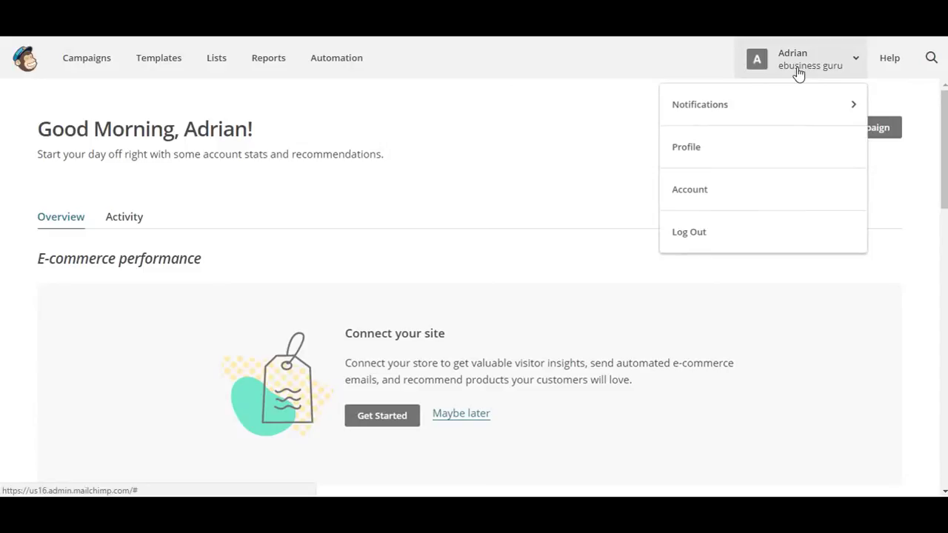
{"action": "left_click", "coordinate": [731, 192]}
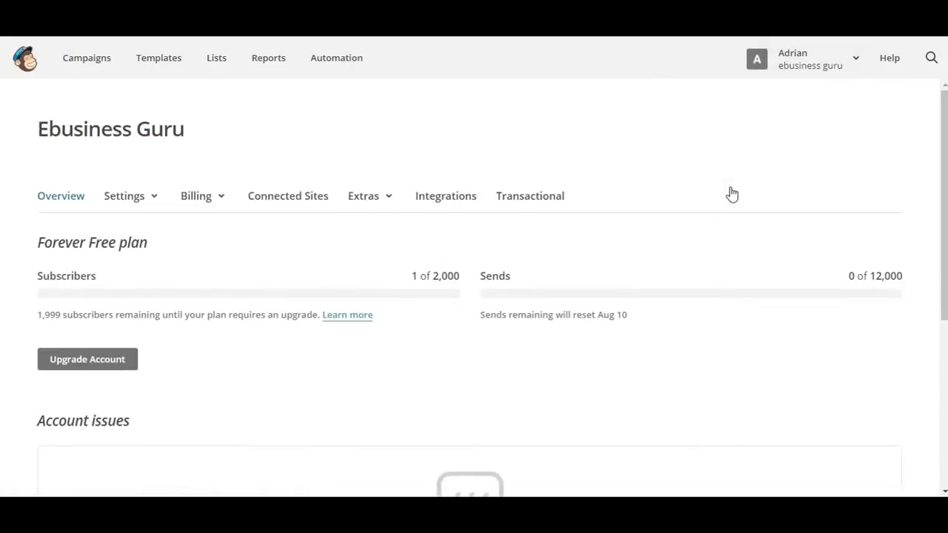
{"action": "left_click", "coordinate": [379, 191]}
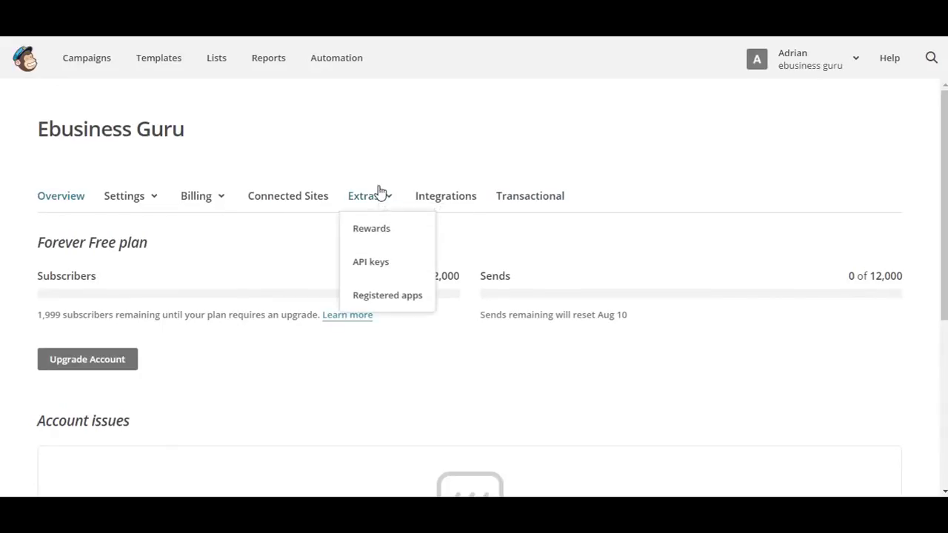
{"action": "left_click", "coordinate": [368, 268]}
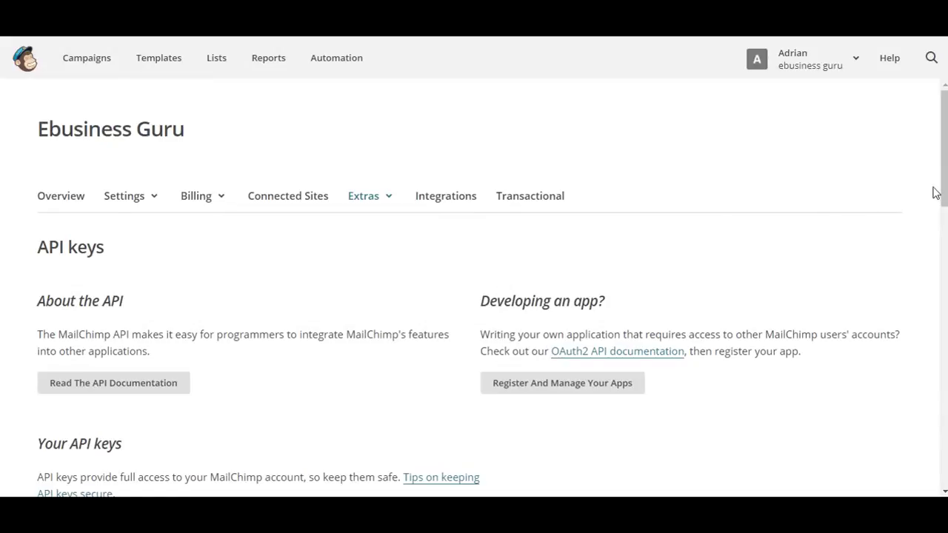
Create a new Mailchimp API key and select its text for copying
{"action": "left_click_drag", "start_coordinate": [944, 190], "coordinate": [945, 231]}
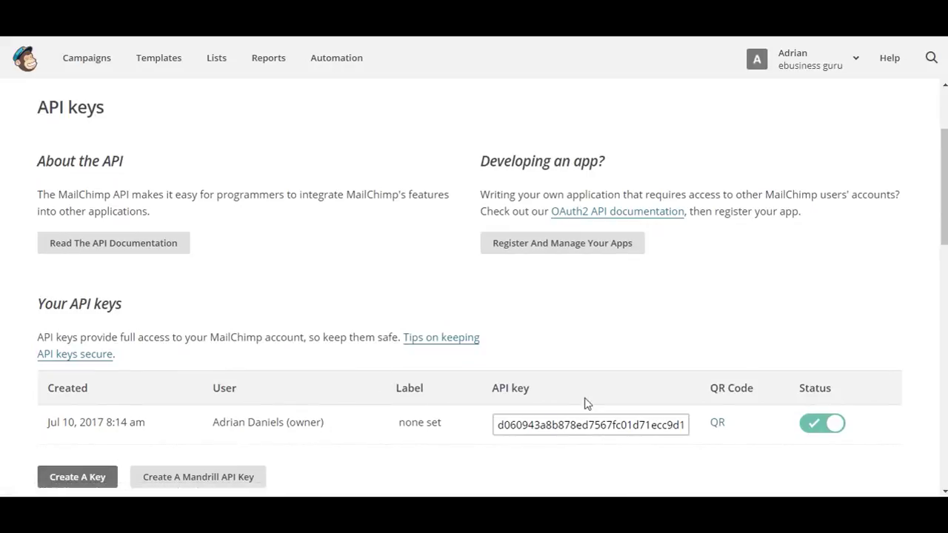
{"action": "left_click", "coordinate": [84, 480]}
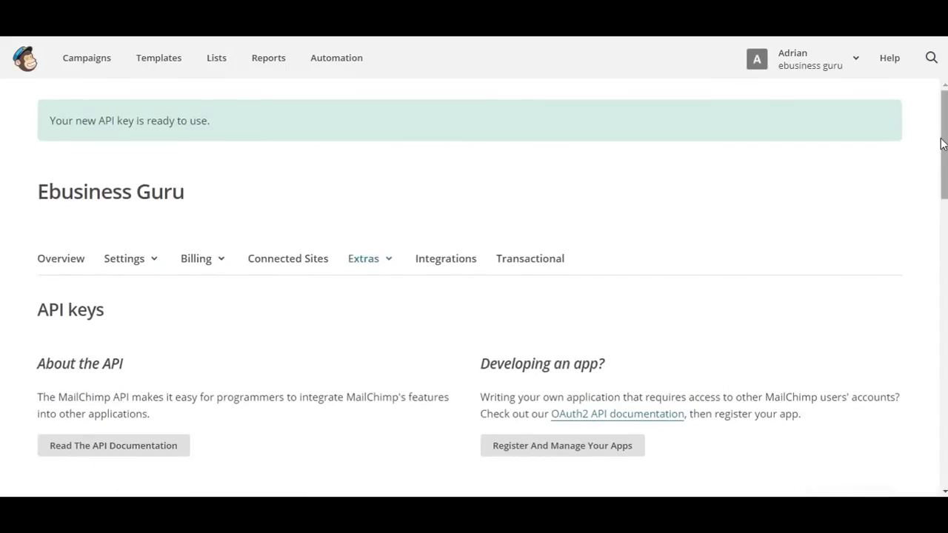
{"action": "left_click_drag", "start_coordinate": [943, 142], "coordinate": [944, 214]}
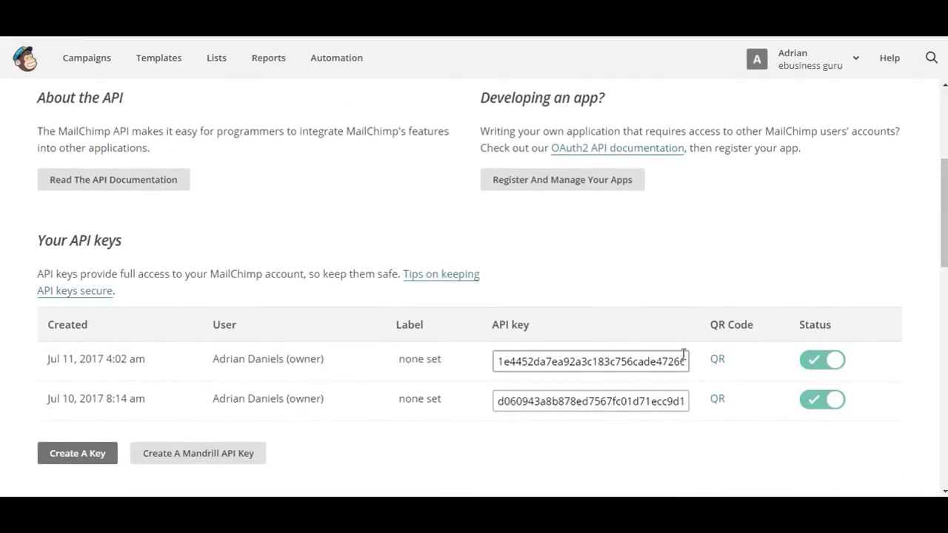
{"action": "double_click", "coordinate": [684, 361]}
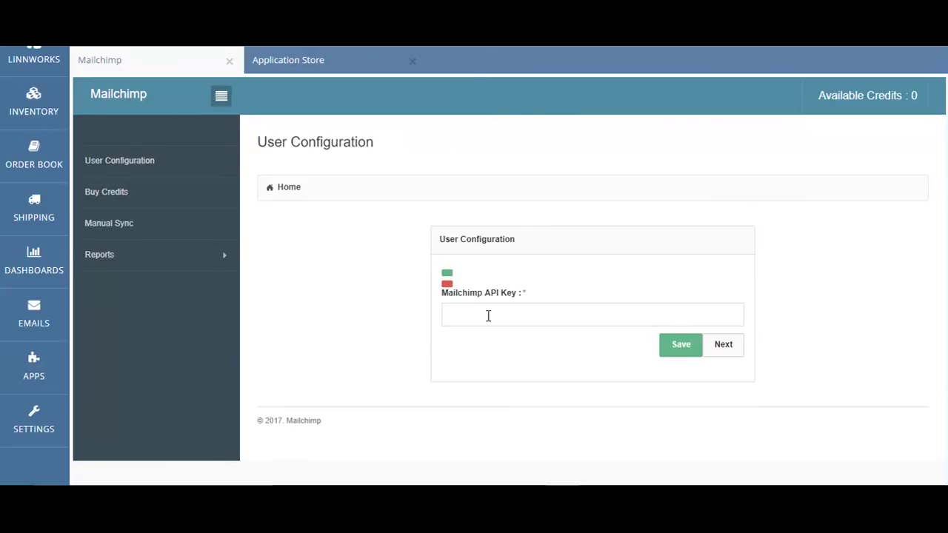
Paste the copied key into the Mailchimp API Key field and save it
{"action": "key", "text": "ctrl+v"}
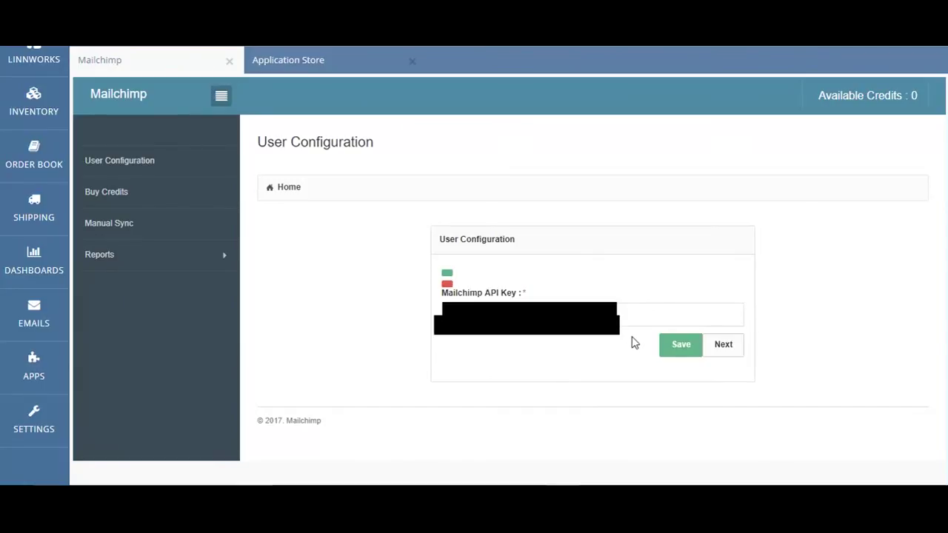
{"action": "left_click", "coordinate": [686, 348]}
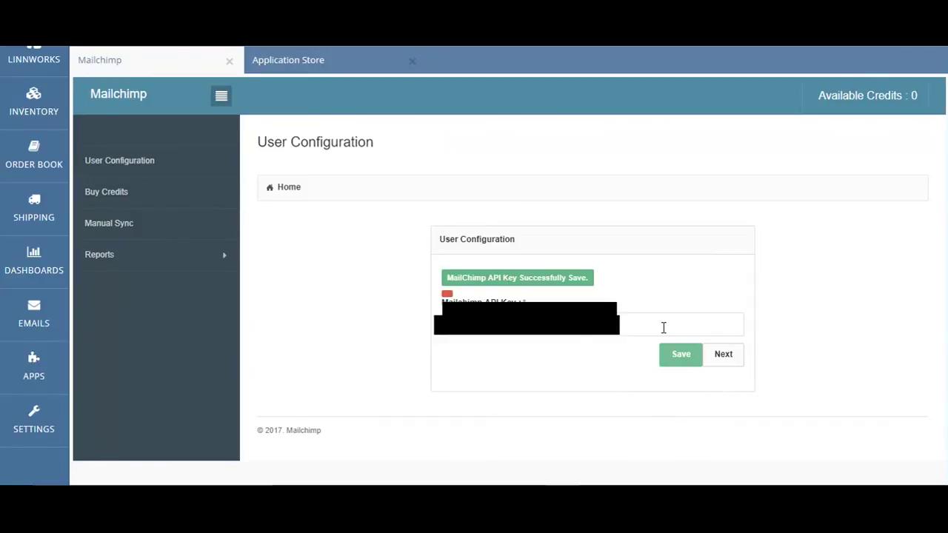
Try moving Tanga.com and all sources to the exclusion list, leave it empty, and continue
{"action": "left_click", "coordinate": [723, 355]}
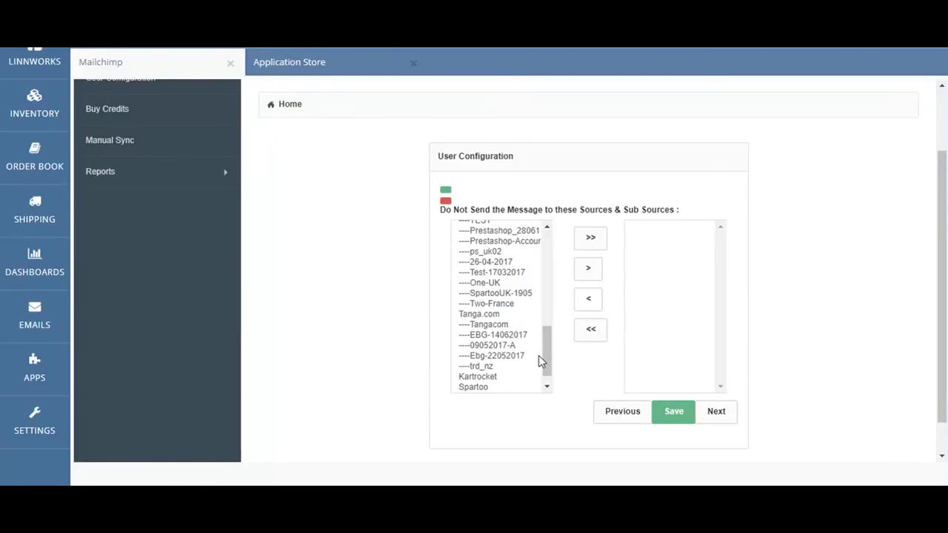
{"action": "left_click", "coordinate": [480, 317]}
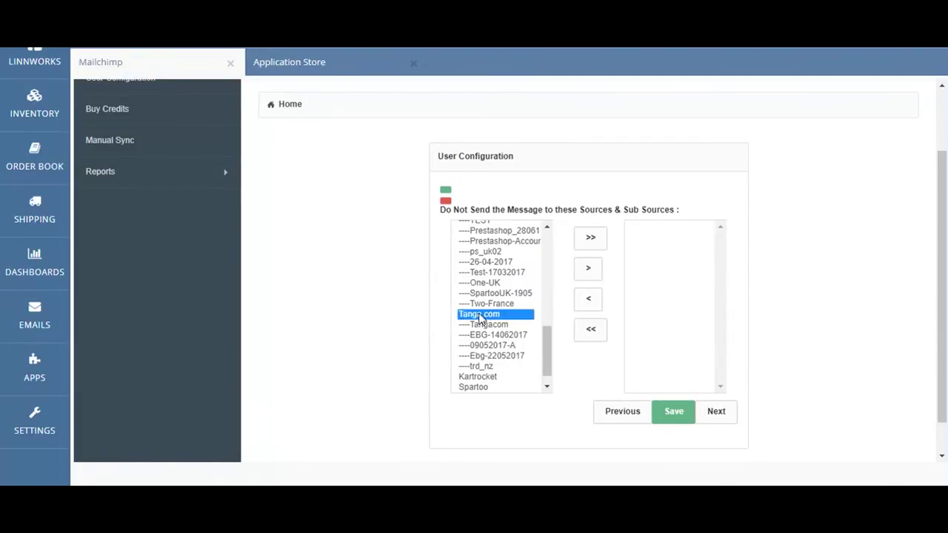
{"action": "left_click", "coordinate": [582, 280]}
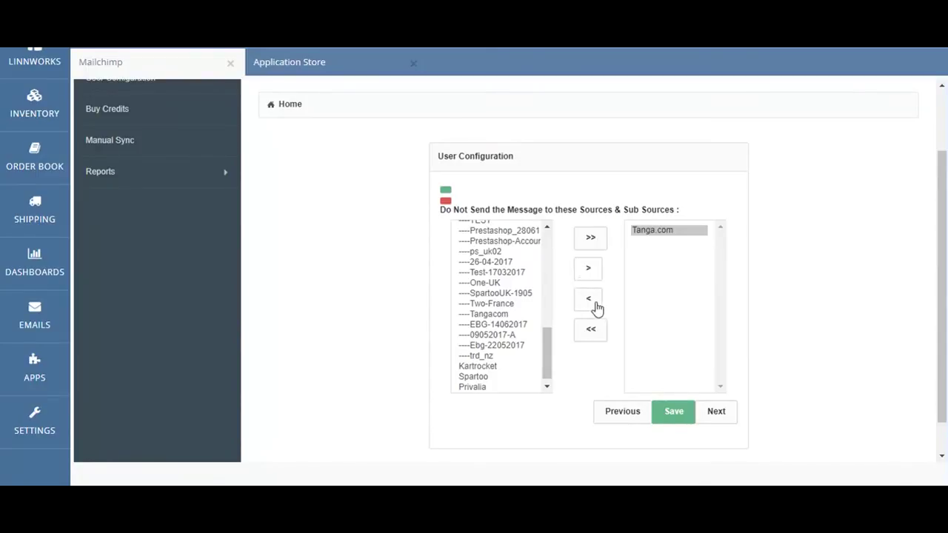
{"action": "left_click", "coordinate": [596, 307]}
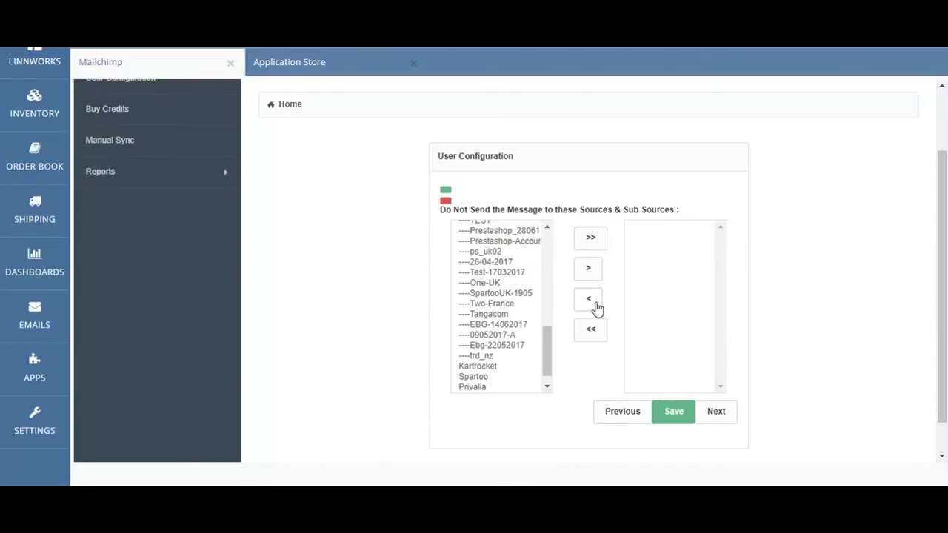
{"action": "left_click", "coordinate": [591, 238]}
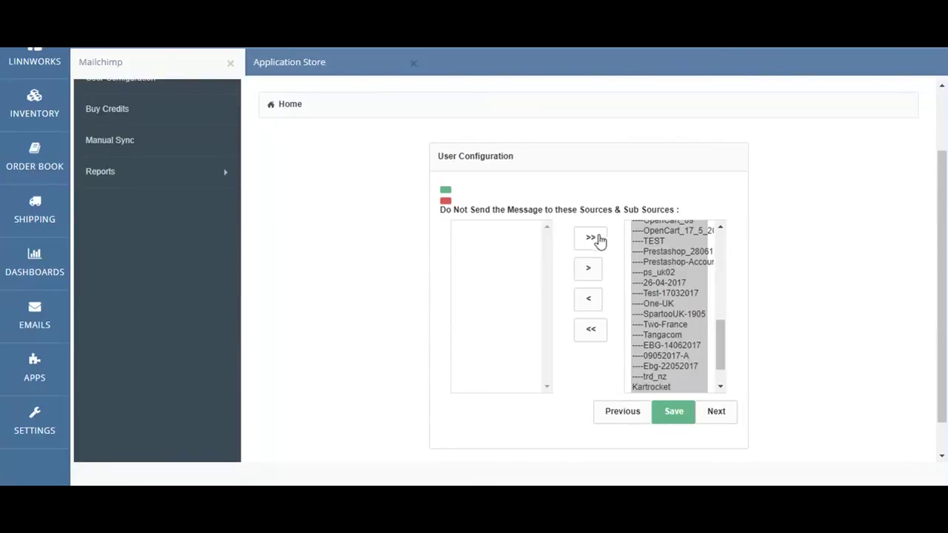
{"action": "left_click", "coordinate": [597, 341]}
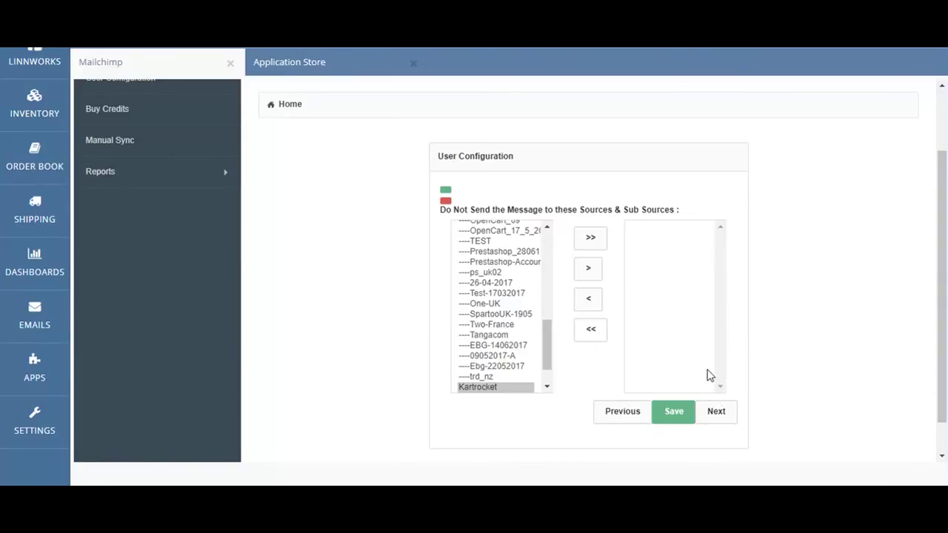
{"action": "left_click", "coordinate": [713, 412]}
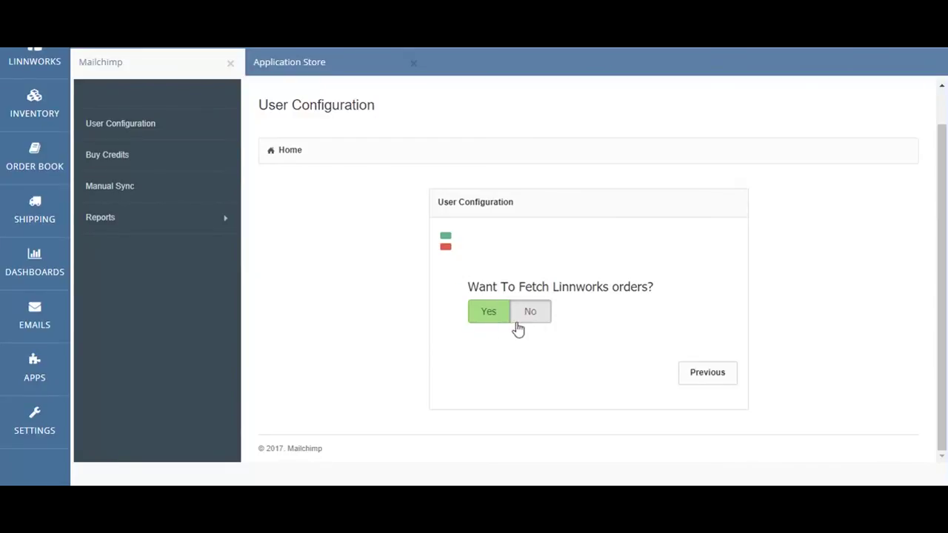
Keep Linnworks order fetching at Yes and go back to the home Group Summary report
{"action": "left_click", "coordinate": [290, 155]}
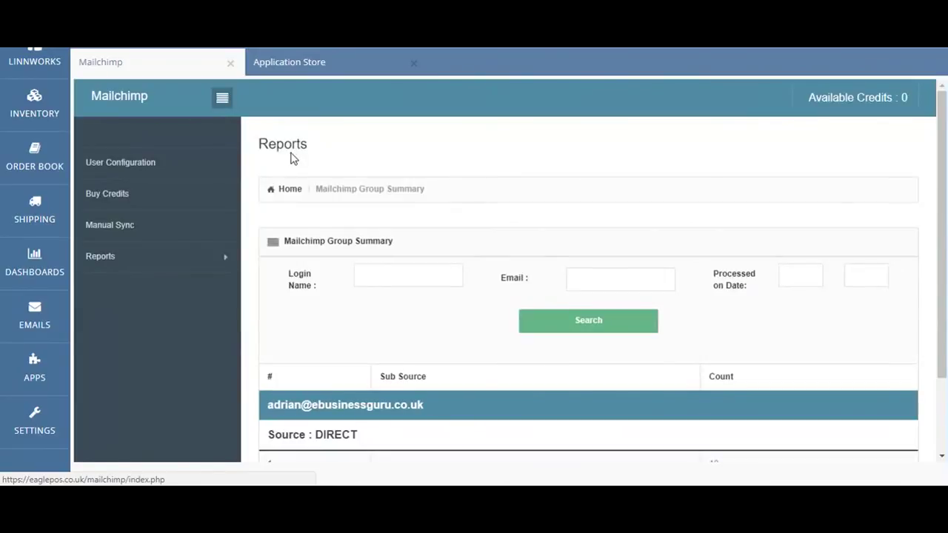
{"action": "mouse_move", "coordinate": [942, 208]}
{"action": "left_mouse_down"}
{"action": "mouse_move", "coordinate": [943, 230]}
{"action": "mouse_move", "coordinate": [945, 210]}
{"action": "left_mouse_up"}
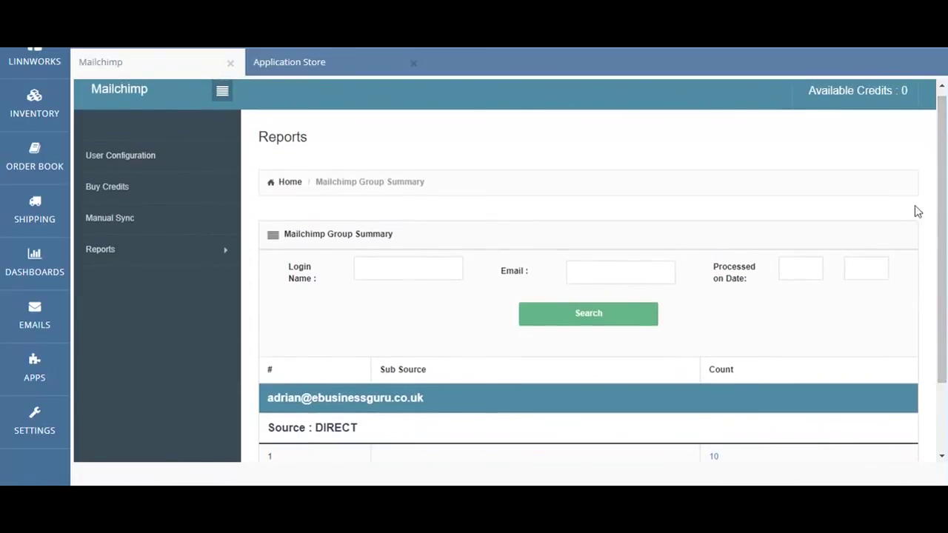
{"action": "left_click", "coordinate": [129, 187]}
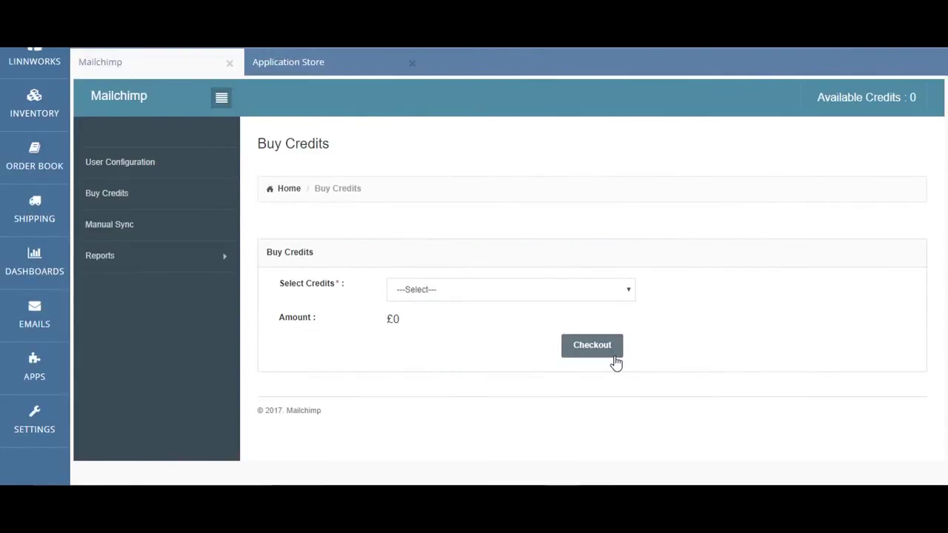
{"action": "left_click", "coordinate": [94, 258]}
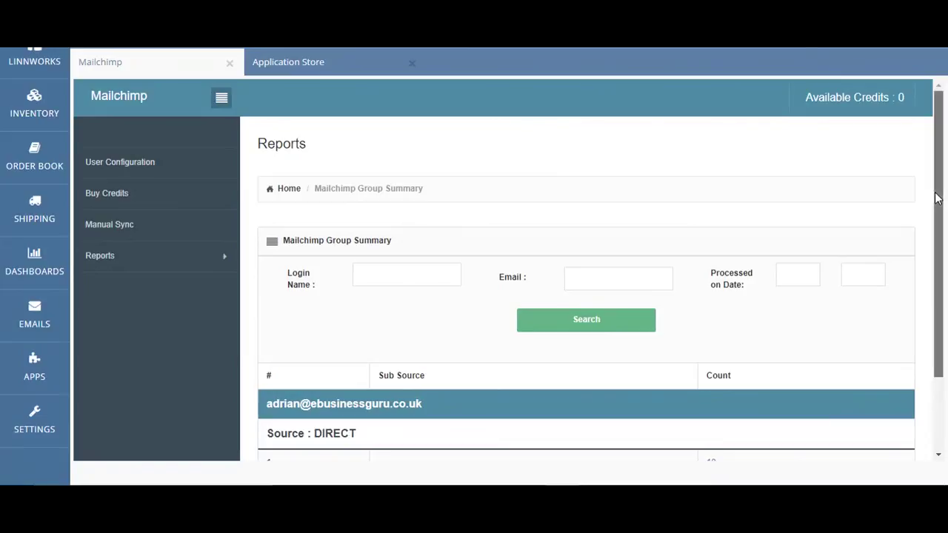
Open the Purchase History report from the Reports section of the sidebar
{"action": "left_click_drag", "start_coordinate": [935, 198], "coordinate": [938, 220]}
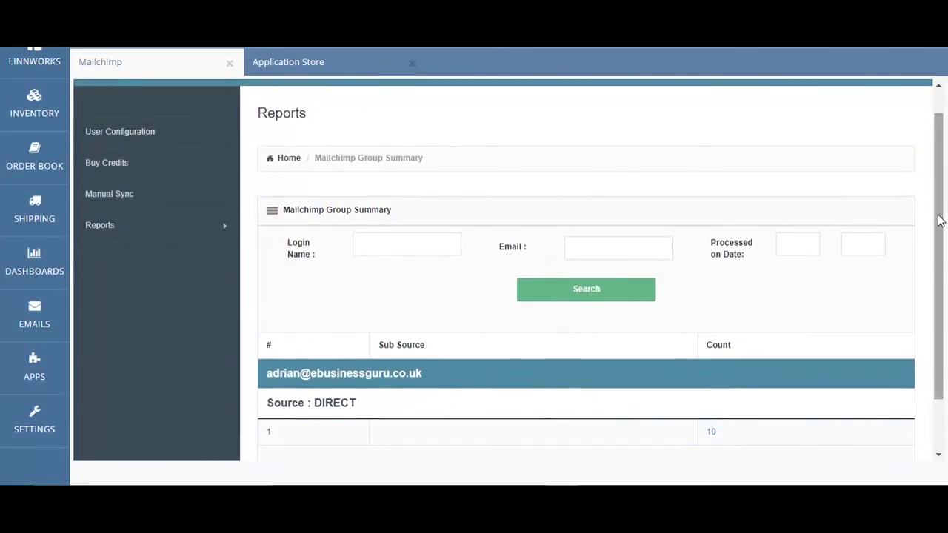
{"action": "left_click", "coordinate": [213, 230]}
{"action": "left_click", "coordinate": [211, 288]}
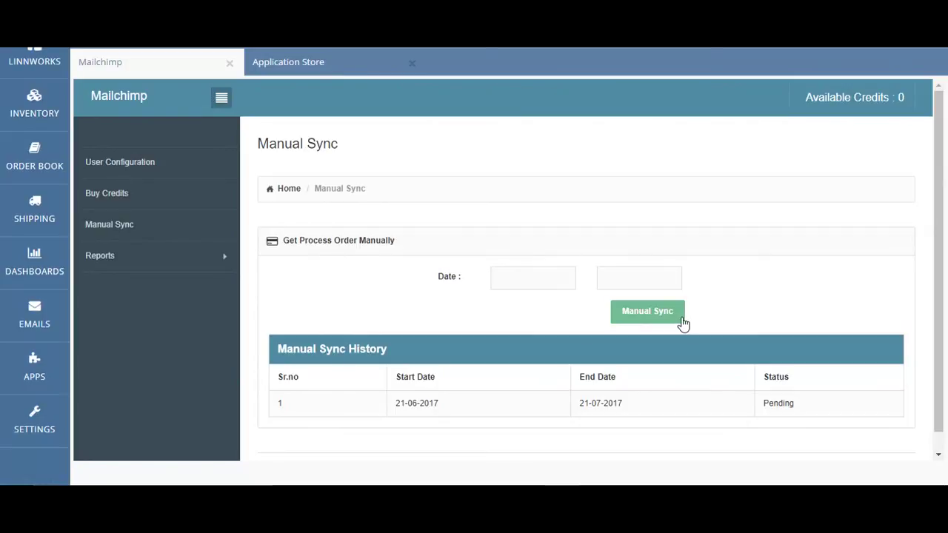
Open the start and end date calendars on Manual Sync, then close them without choosing dates
{"action": "left_click", "coordinate": [558, 284]}
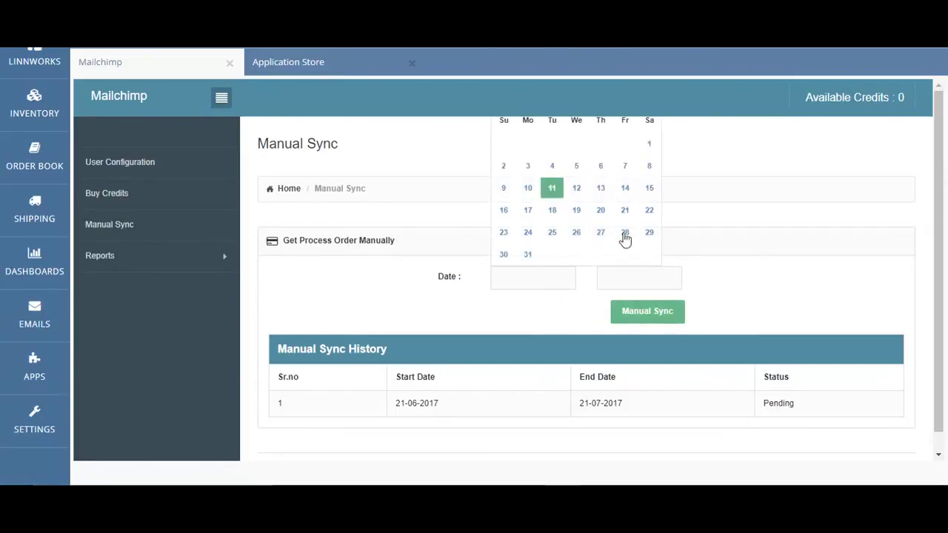
{"action": "left_click", "coordinate": [646, 277]}
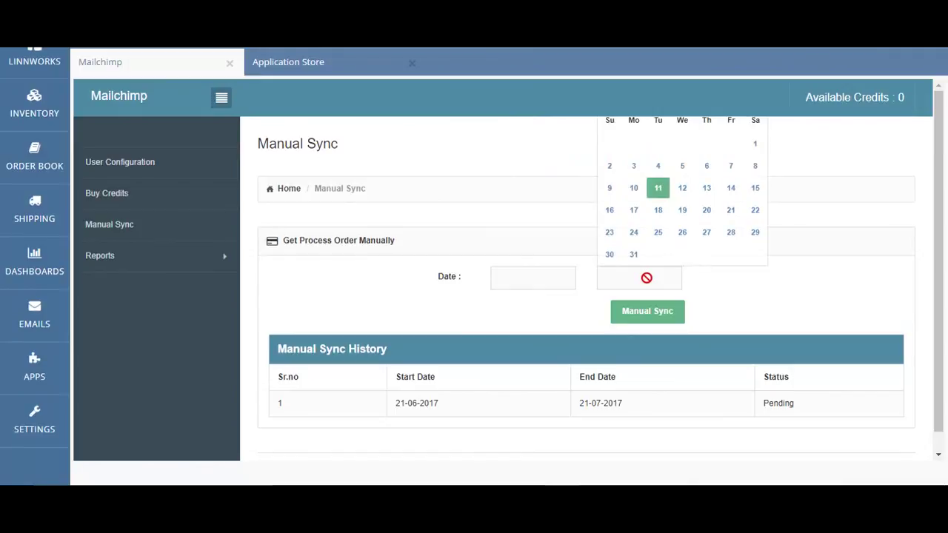
{"action": "left_click", "coordinate": [791, 308]}
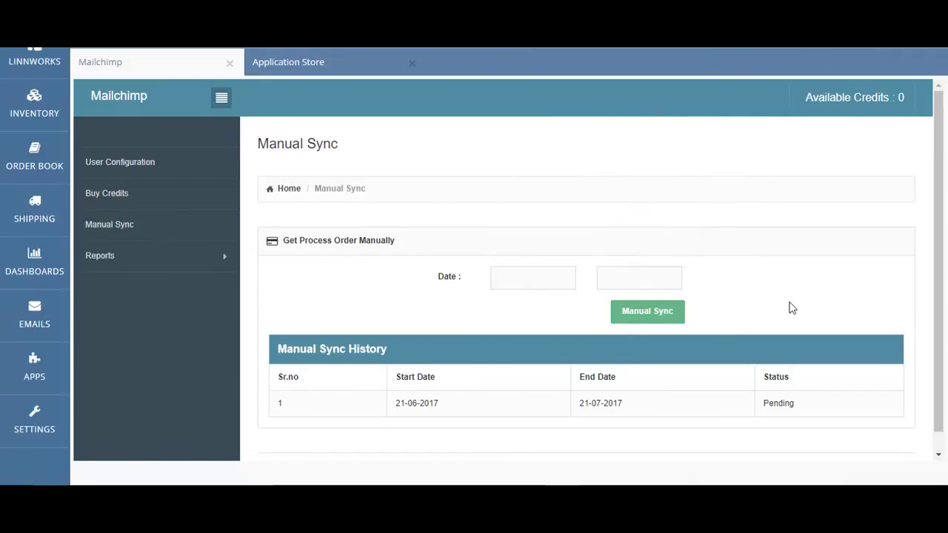